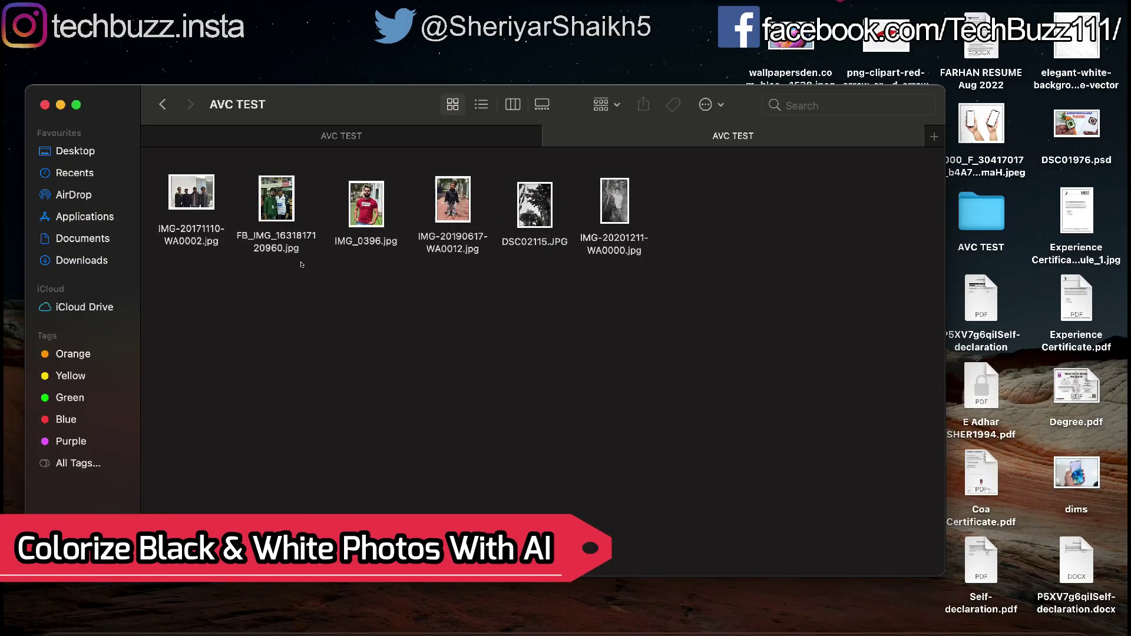
Select DSC02115.JPG and IMG-20201211-WA0000.jpg together in the AVC TEST Finder window
{"action": "left_click", "coordinate": [534, 204]}
{"action": "left_click", "coordinate": [616, 204]}
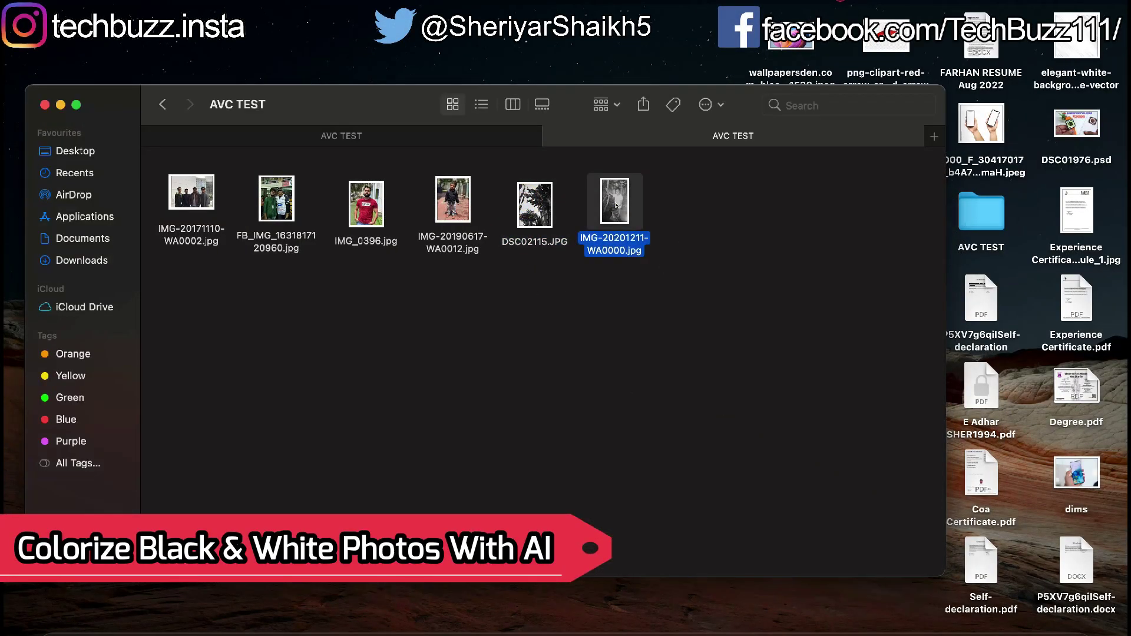
View both black-and-white photos side by side in Preview, then quit Preview
{"action": "double_click", "coordinate": [615, 205]}
{"action": "left_click_drag", "start_coordinate": [209, 7], "coordinate": [589, 3]}
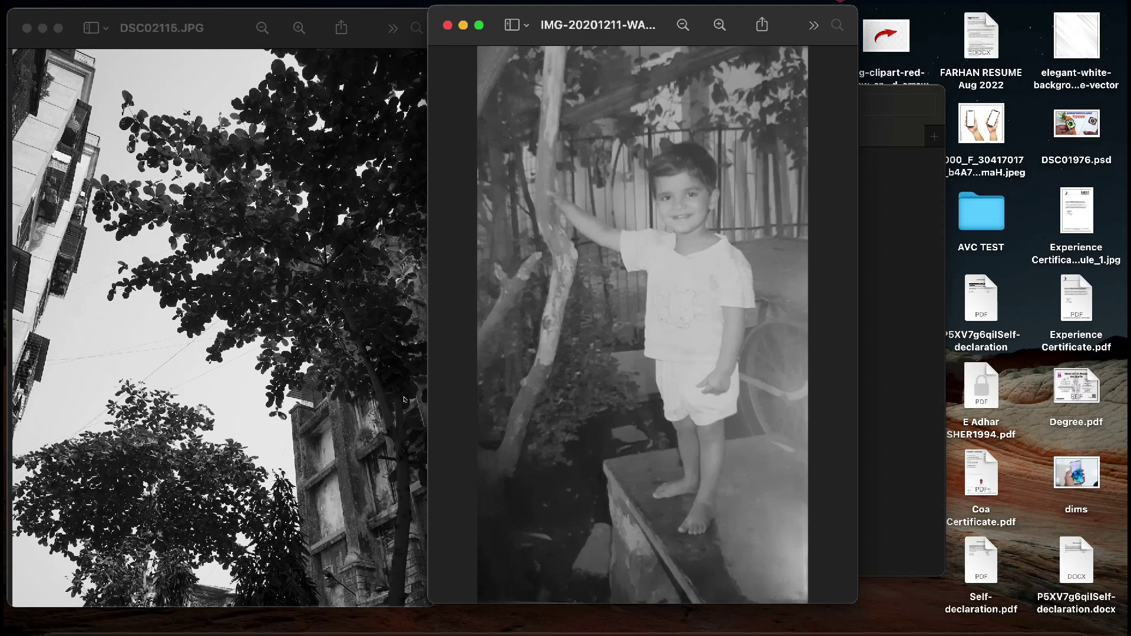
{"action": "left_click", "coordinate": [62, 7]}
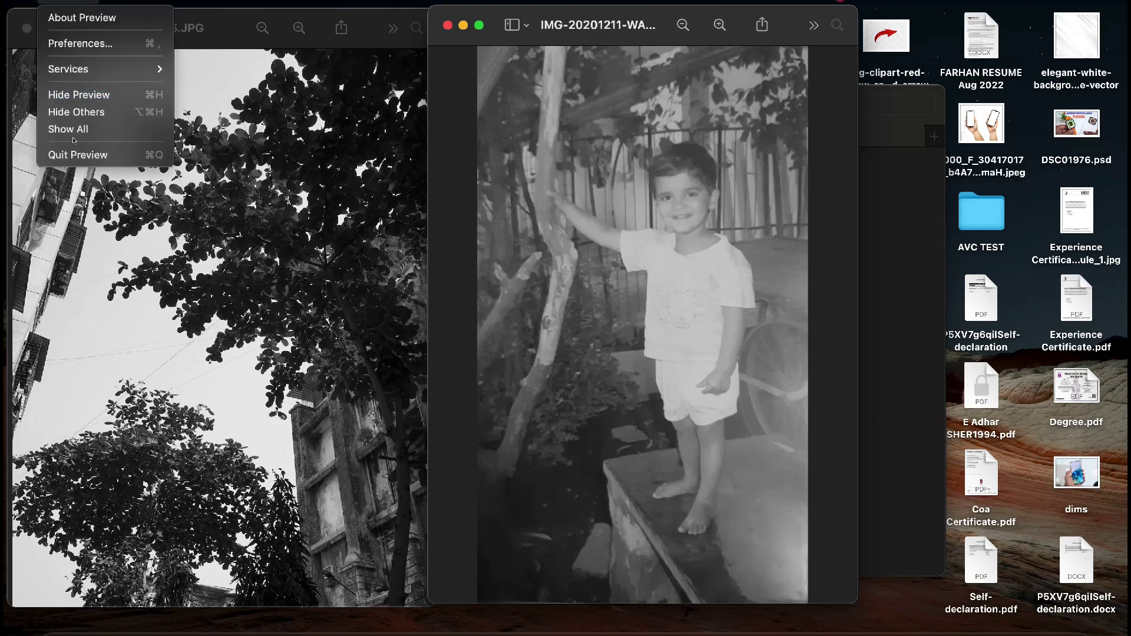
{"action": "left_click", "coordinate": [75, 151]}
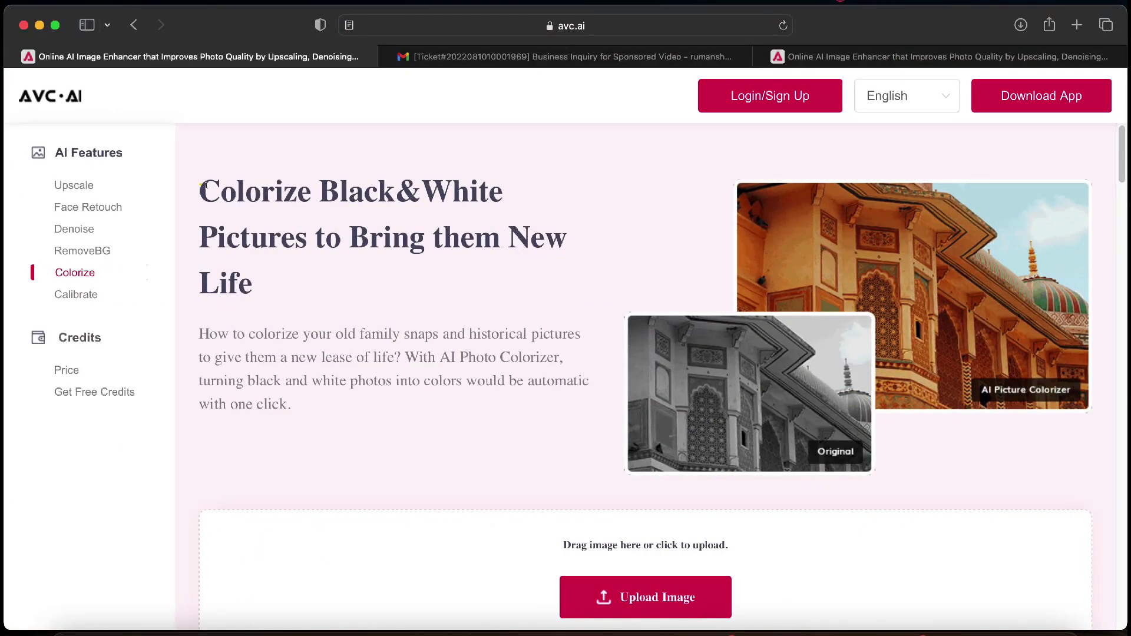
Bring up the AVC.AI Login/Sign Up dialog over the Colorize Black&White page
{"action": "left_click_drag", "start_coordinate": [198, 184], "coordinate": [318, 273]}
{"action": "left_click", "coordinate": [328, 285]}
{"action": "left_click", "coordinate": [587, 24]}
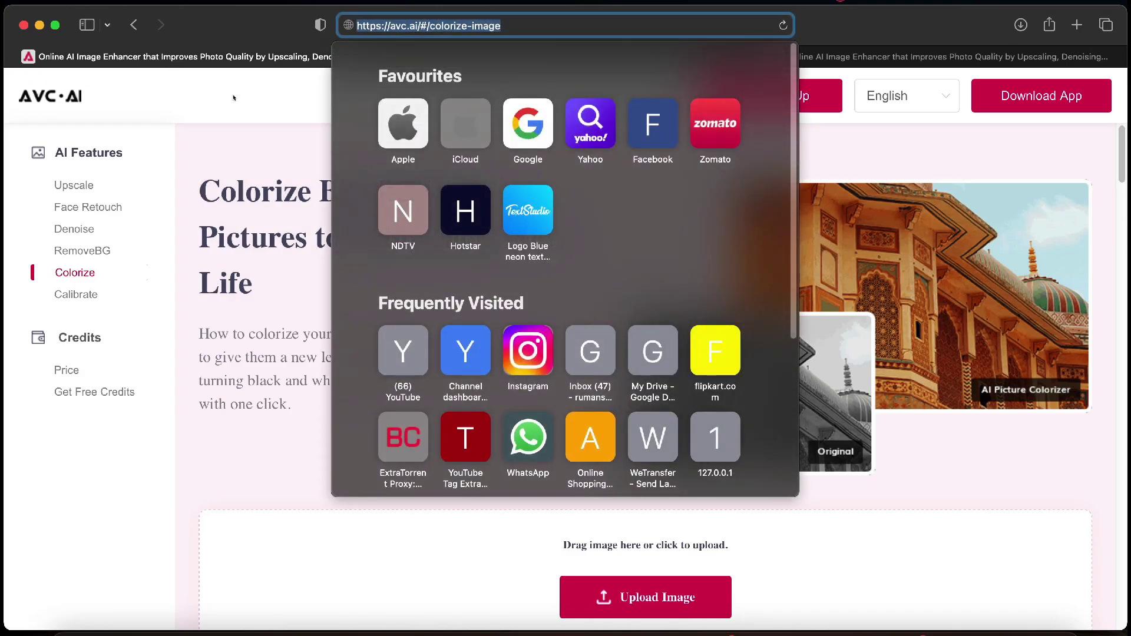
{"action": "left_click", "coordinate": [285, 84]}
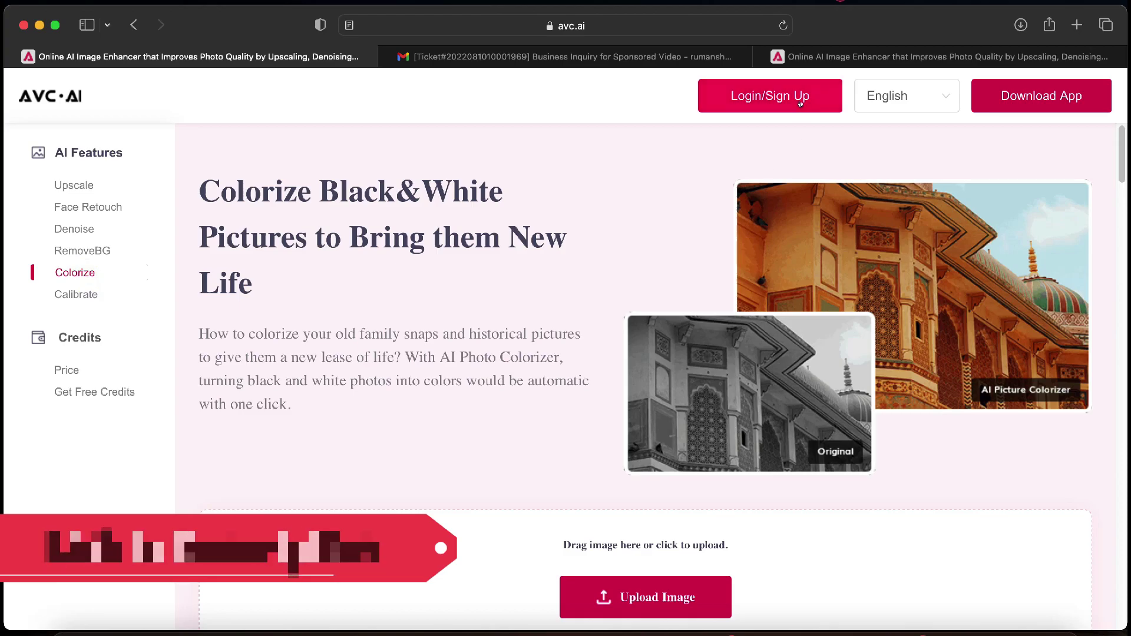
{"action": "left_click", "coordinate": [748, 96]}
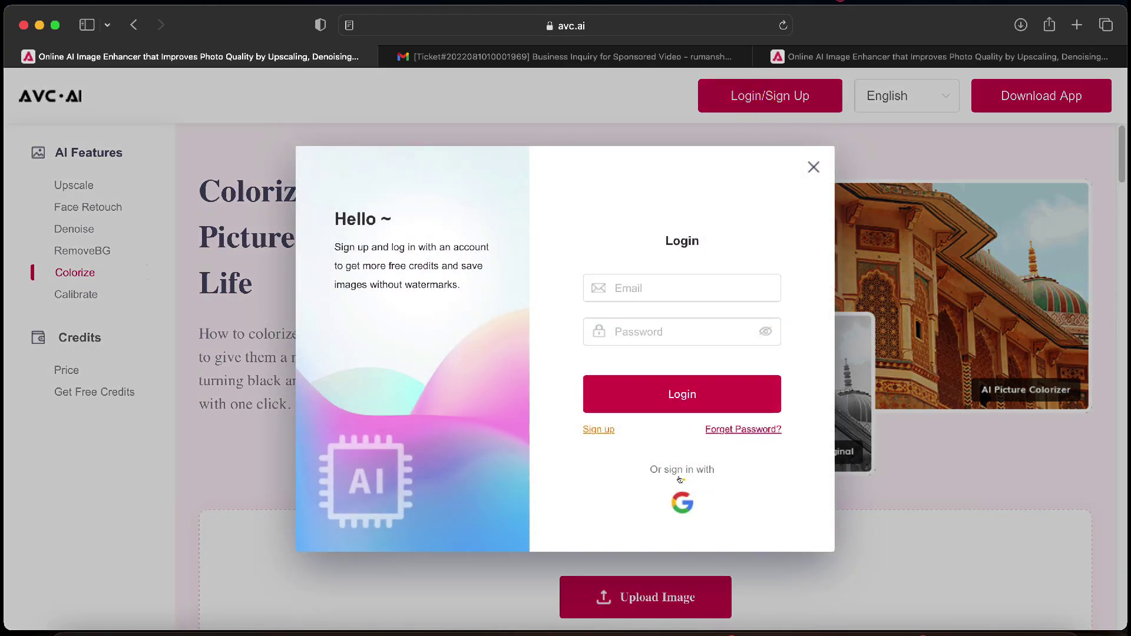
Sign in via Google, check the 475-credit balance and Get Free Credits offers, then reopen Colorize
{"action": "left_click", "coordinate": [682, 502]}
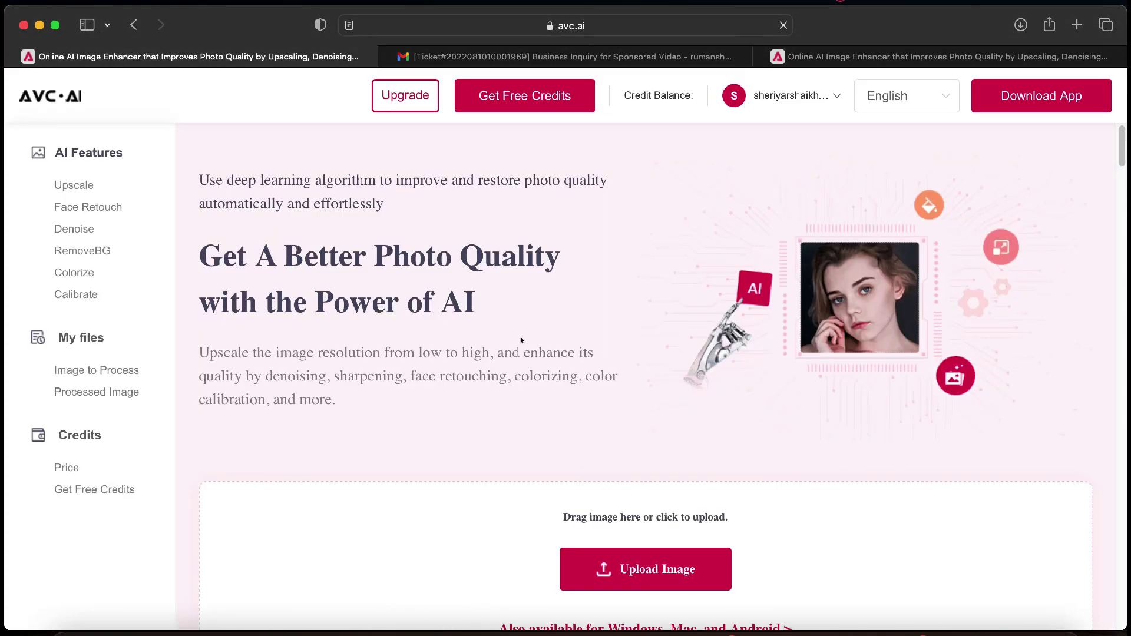
{"action": "left_click", "coordinate": [75, 273]}
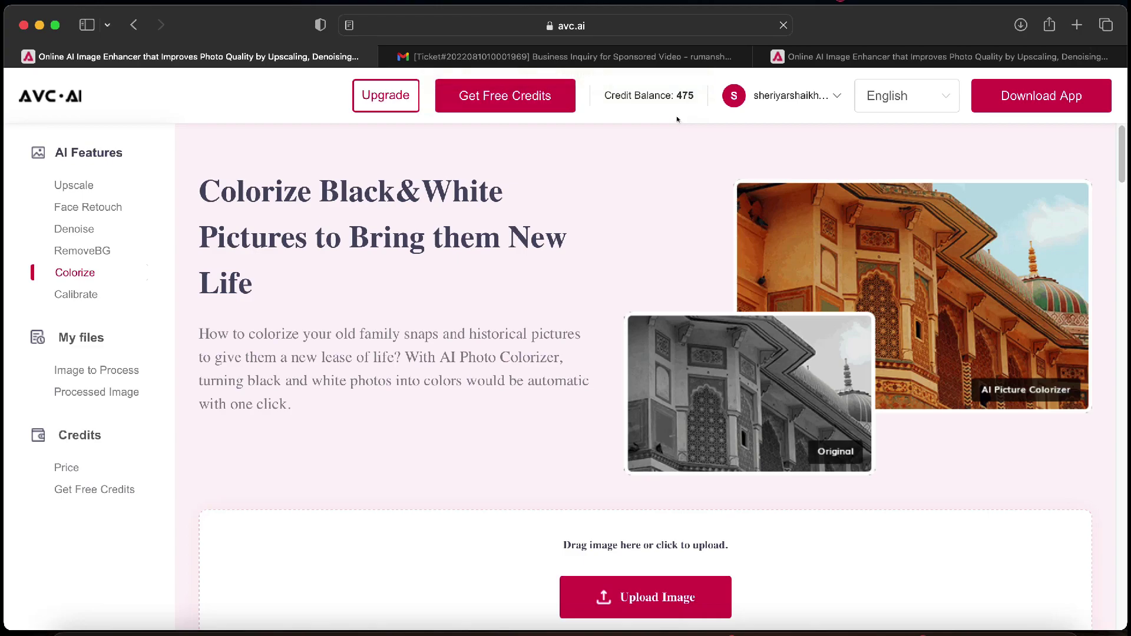
{"action": "left_click", "coordinate": [682, 93]}
{"action": "left_click", "coordinate": [696, 96]}
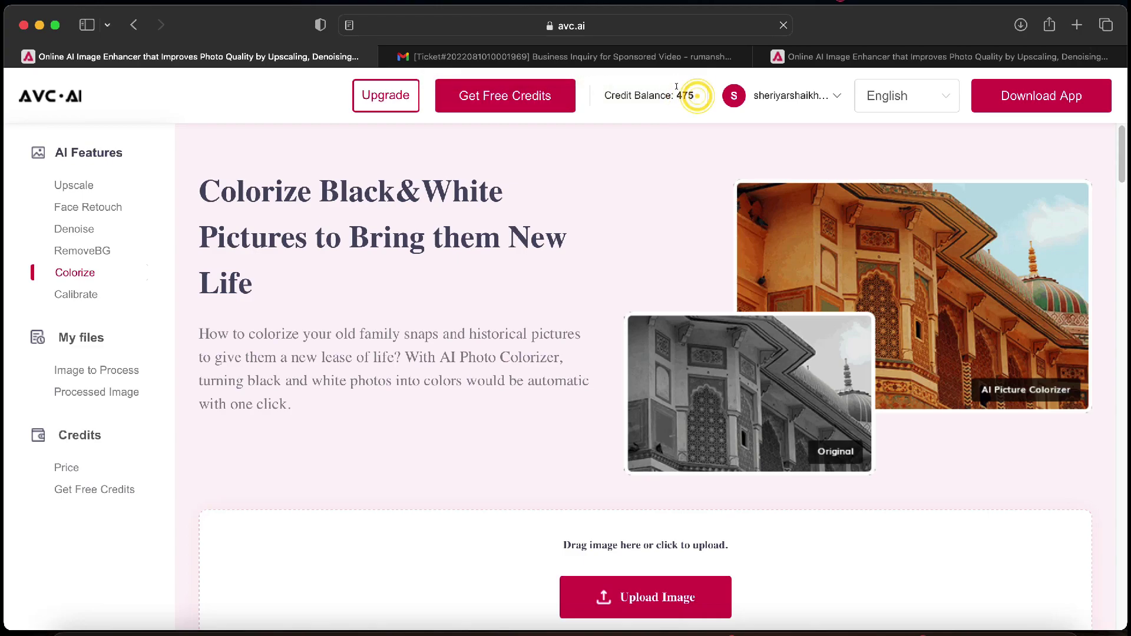
{"action": "left_click", "coordinate": [473, 95]}
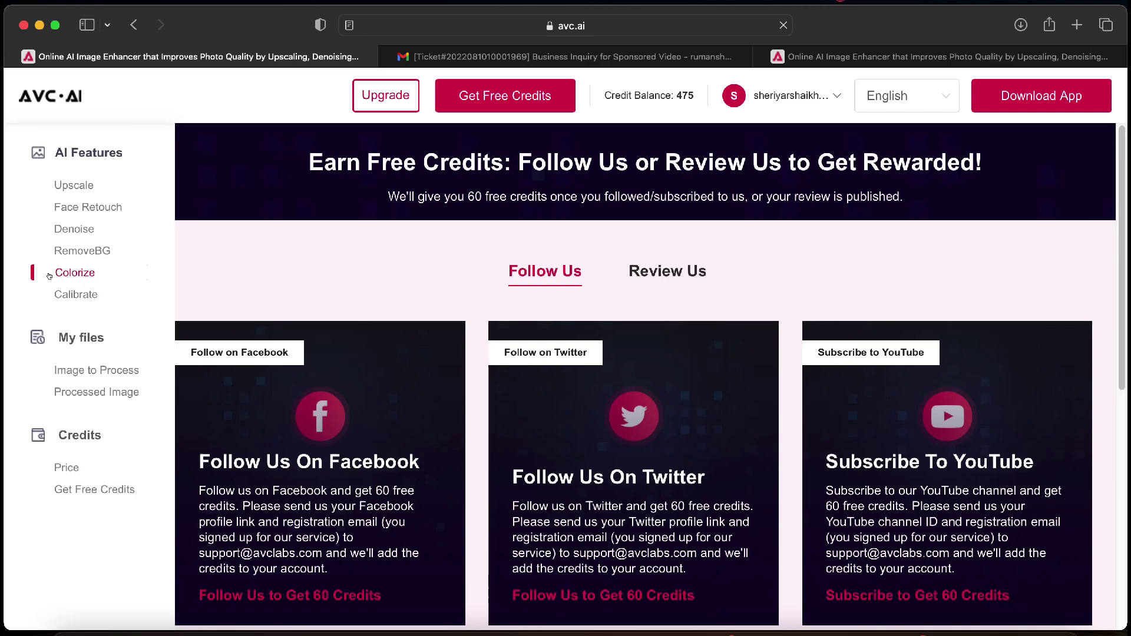
{"action": "left_click", "coordinate": [86, 271]}
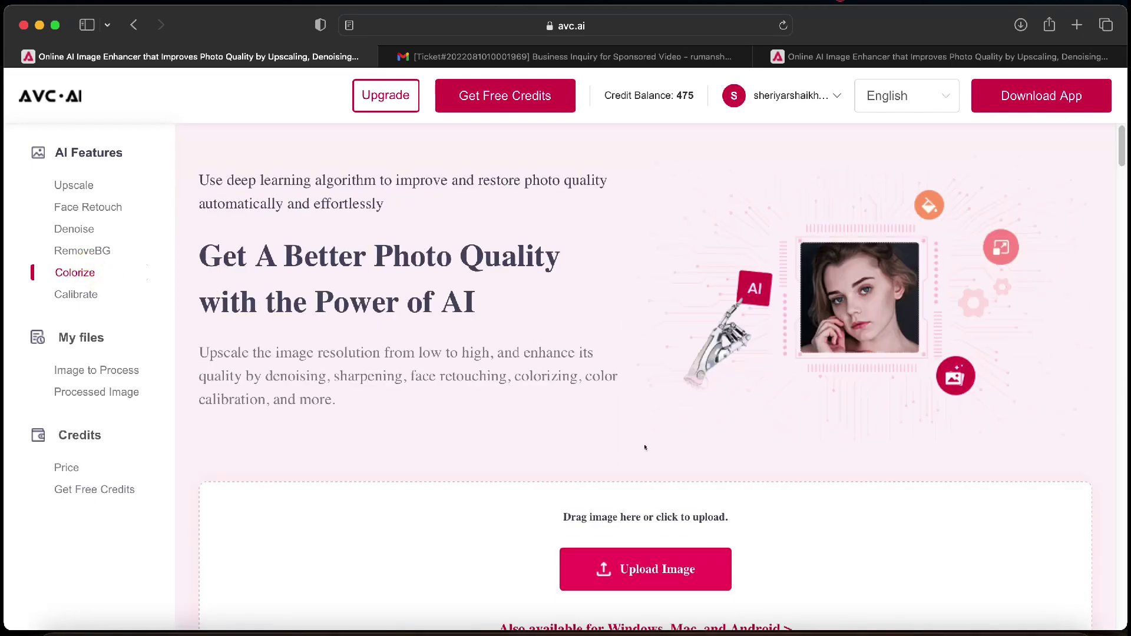
Upload DSC02115.JPG from the AVC TEST folder
{"action": "left_click", "coordinate": [646, 446]}
{"action": "left_click", "coordinate": [641, 469]}
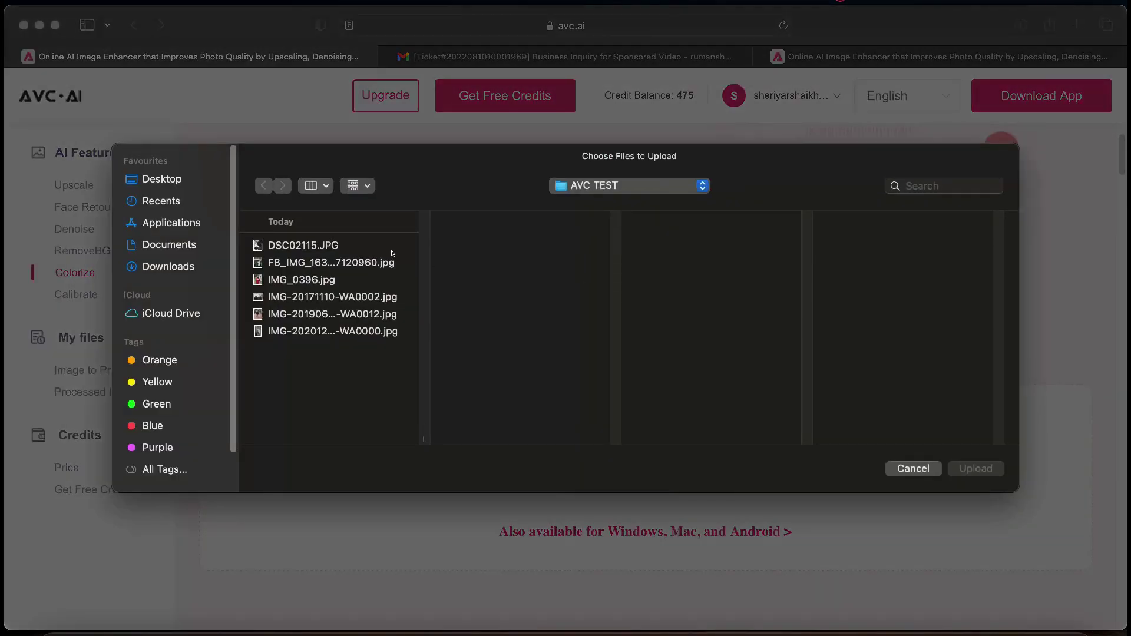
{"action": "left_click", "coordinate": [304, 243]}
{"action": "left_click", "coordinate": [978, 465]}
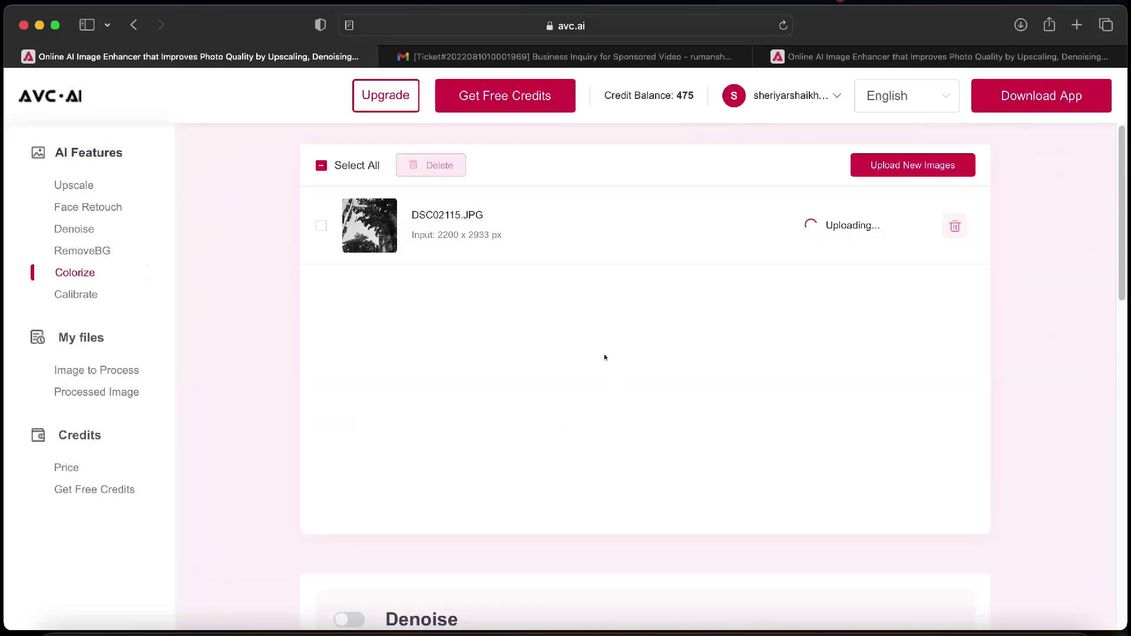
Upload IMG-20201211-WA0000.jpg as well and select all uploaded images
{"action": "left_click", "coordinate": [911, 166]}
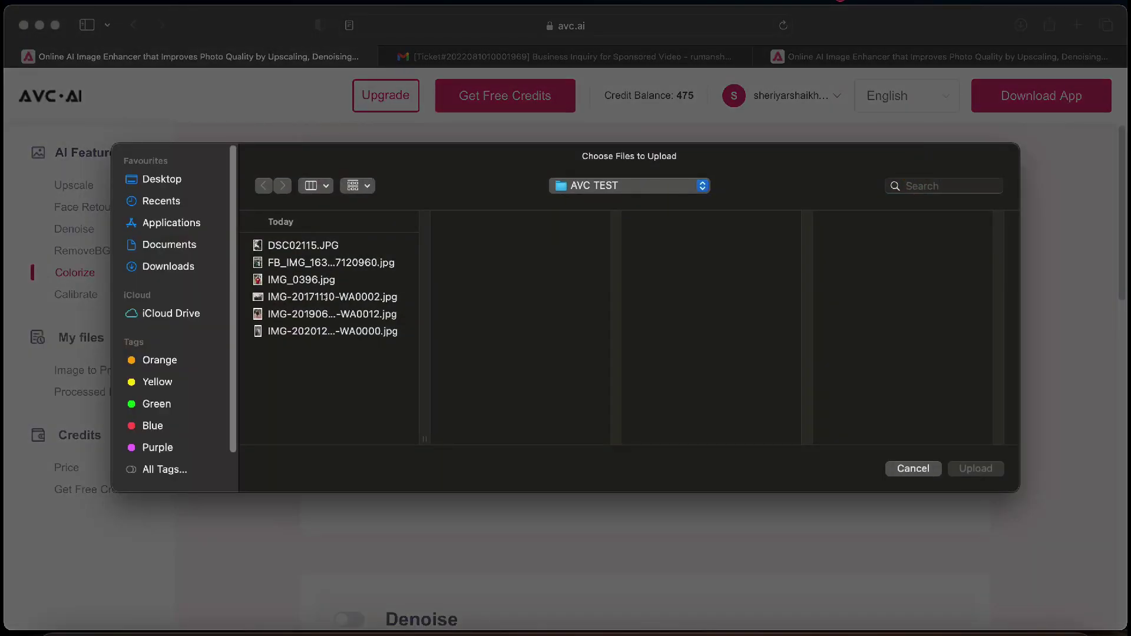
{"action": "left_click", "coordinate": [325, 331]}
{"action": "left_click", "coordinate": [977, 469]}
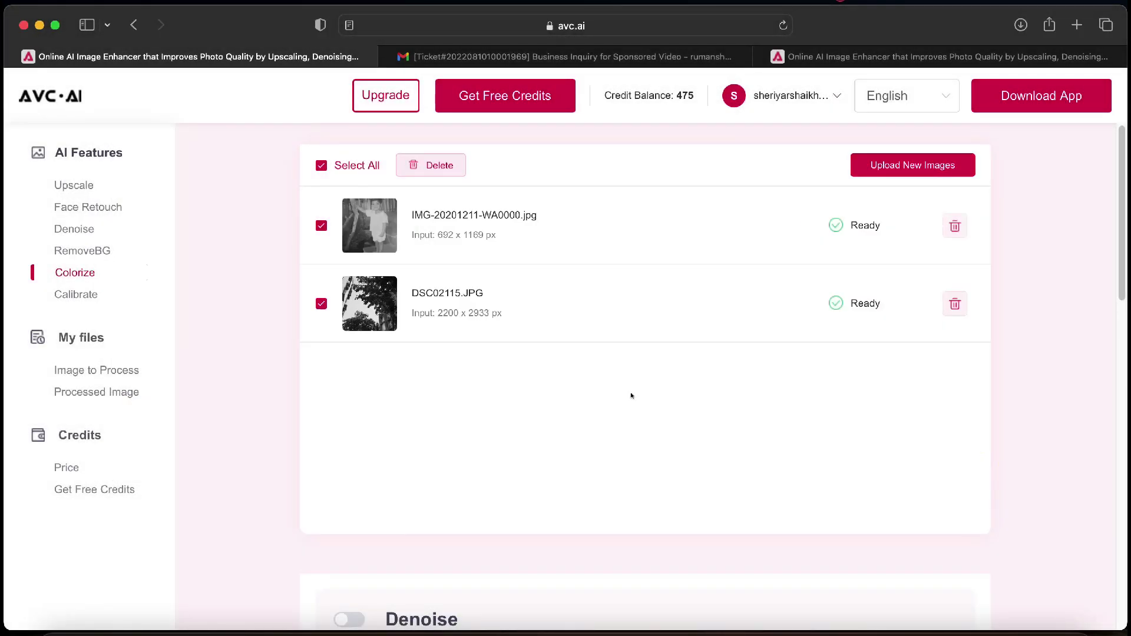
{"action": "left_click", "coordinate": [321, 165]}
{"action": "left_click", "coordinate": [319, 226]}
Raise the Colorize Render Factor near maximum and start processing both photos for 2 credits
{"action": "scroll", "coordinate": [608, 407], "scroll_direction": "down", "scroll_amount": 10}
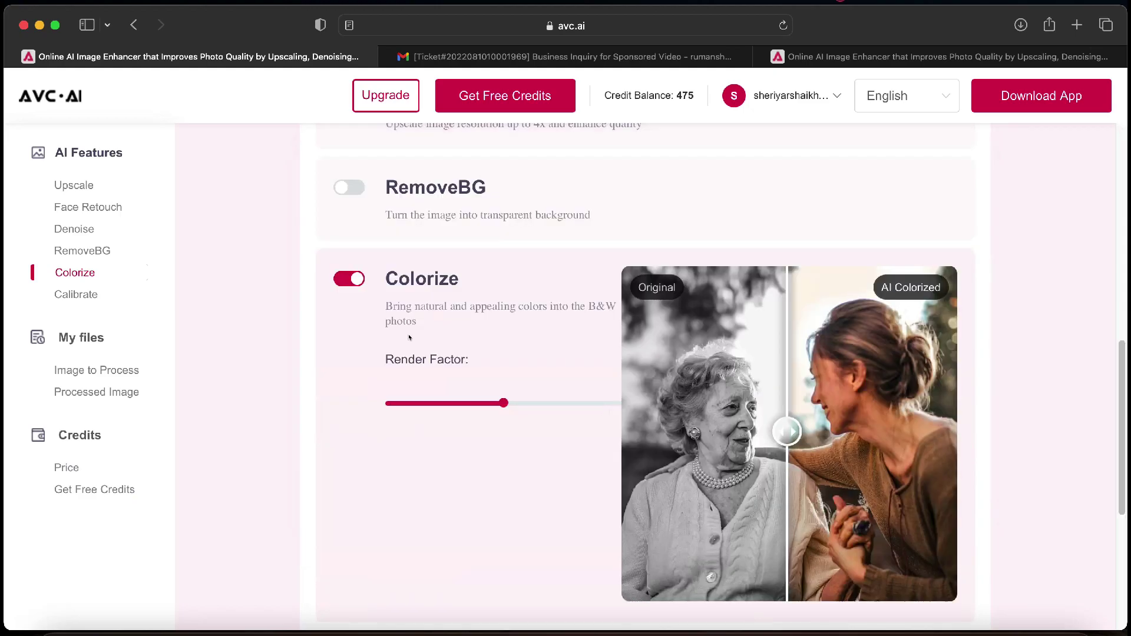
{"action": "left_click_drag", "start_coordinate": [500, 403], "coordinate": [555, 406]}
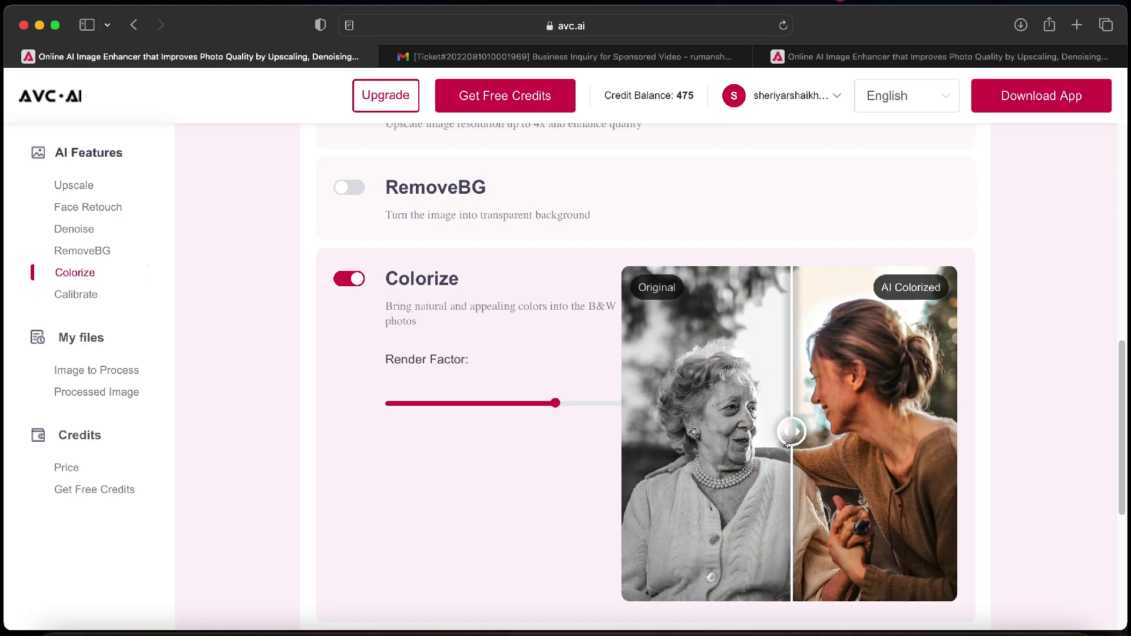
{"action": "left_click_drag", "start_coordinate": [787, 443], "coordinate": [885, 439]}
{"action": "scroll", "coordinate": [849, 489], "scroll_direction": "down", "scroll_amount": 6}
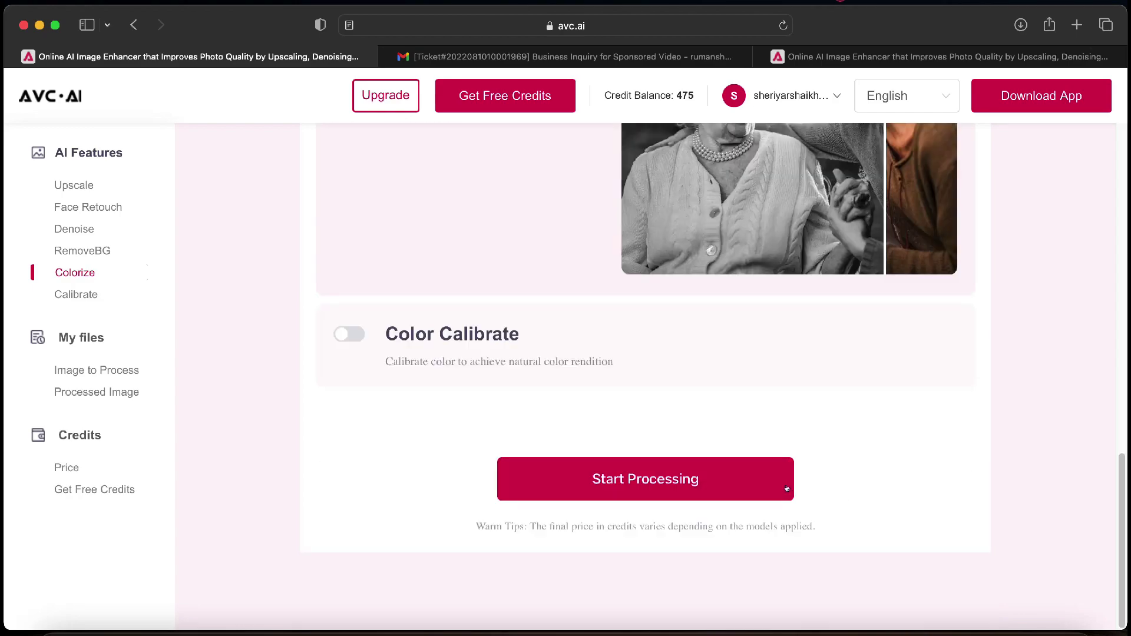
{"action": "left_click", "coordinate": [665, 482]}
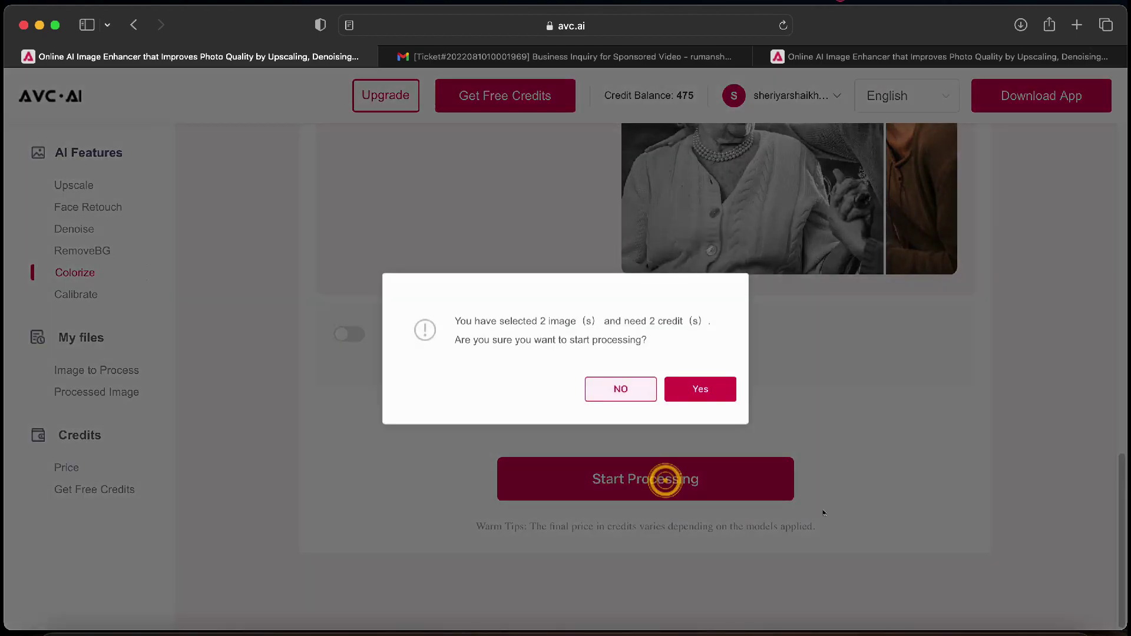
{"action": "left_click", "coordinate": [686, 383]}
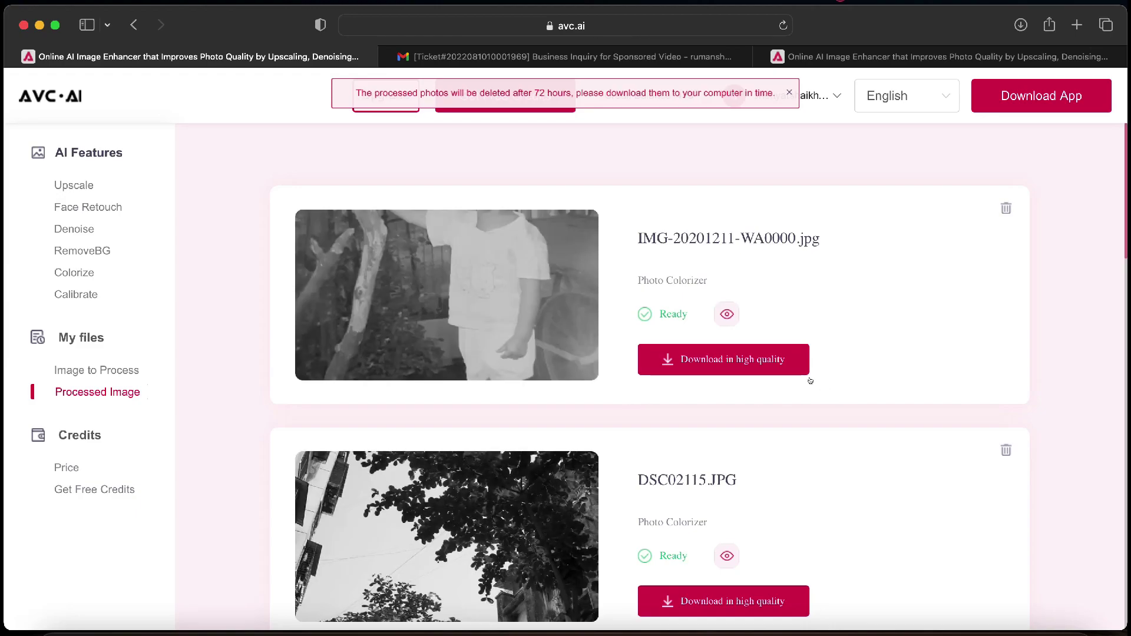
Preview the colorized IMG-20201211-WA0000.jpg and compare it with the original using the before/after slider
{"action": "left_click", "coordinate": [727, 314]}
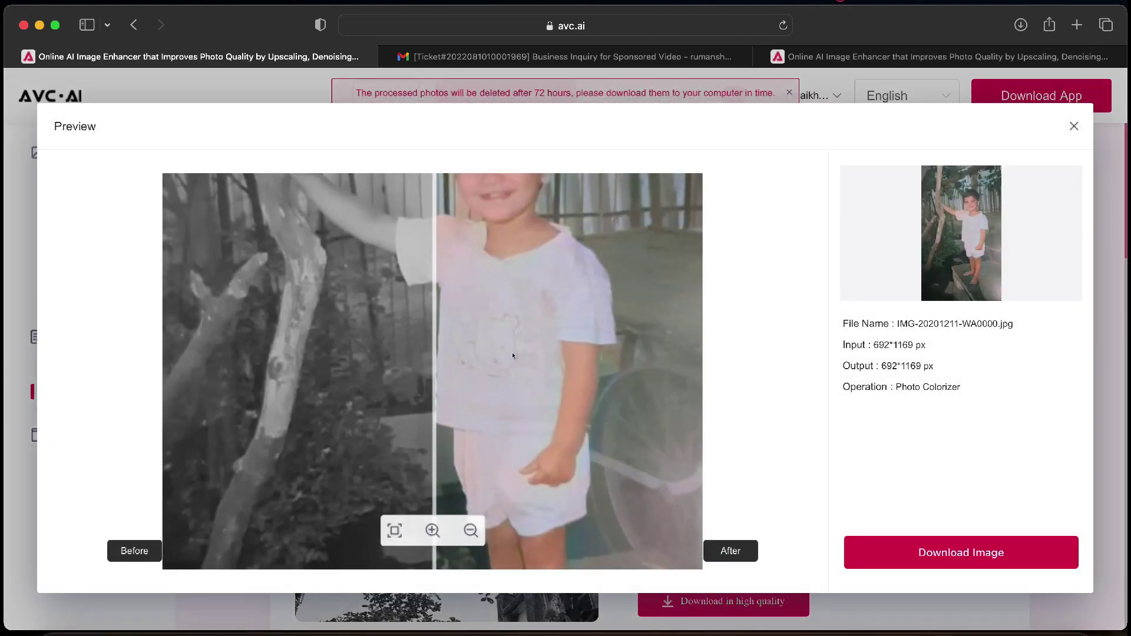
{"action": "left_click", "coordinate": [470, 530]}
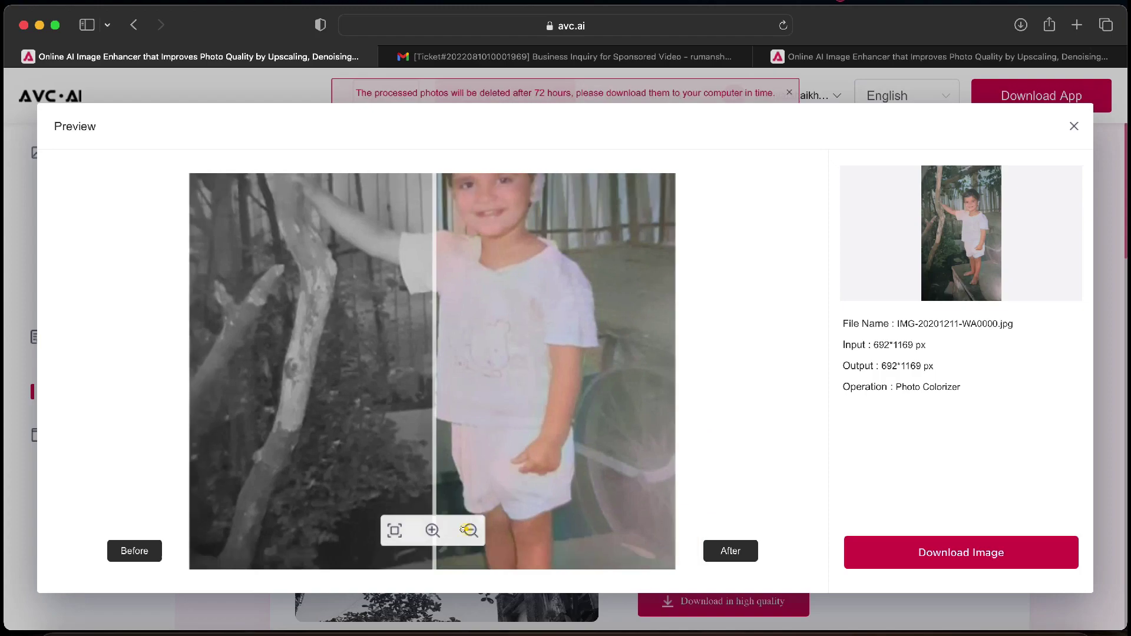
{"action": "left_click", "coordinate": [470, 530]}
{"action": "left_click", "coordinate": [470, 530]}
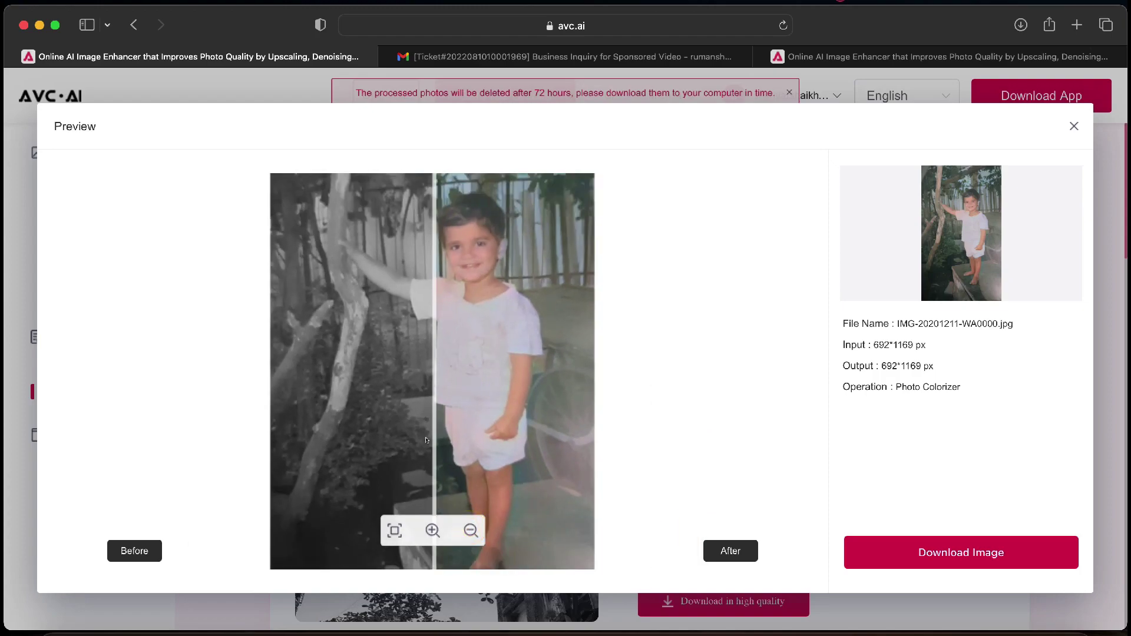
{"action": "left_click_drag", "start_coordinate": [431, 433], "coordinate": [493, 404]}
{"action": "left_click_drag", "start_coordinate": [401, 404], "coordinate": [259, 413]}
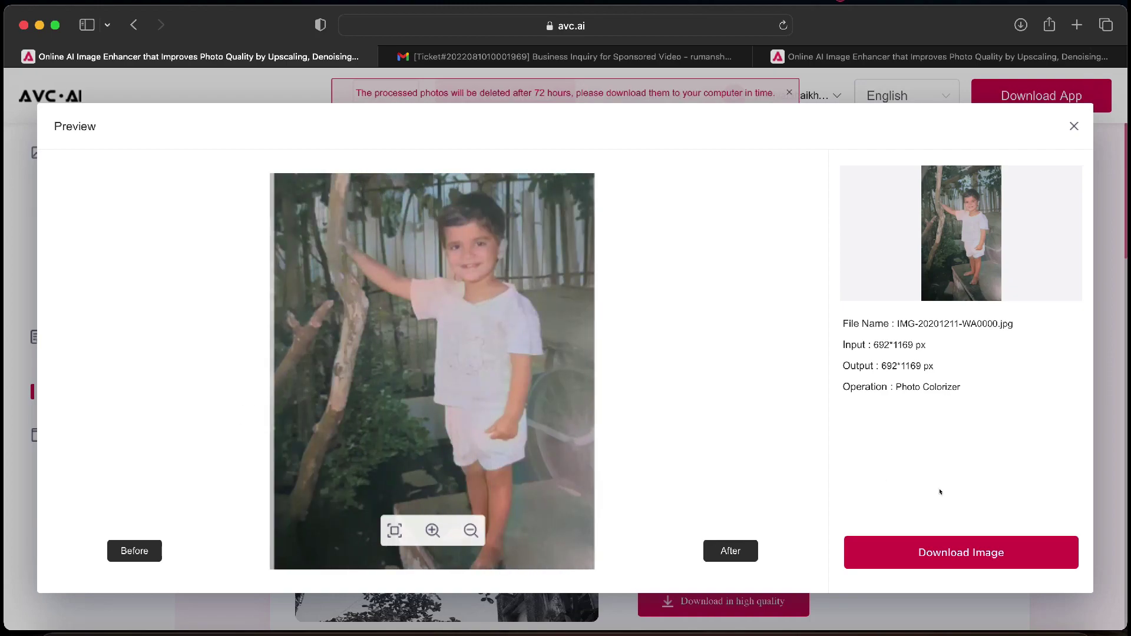
Download the colorized child photo and return to the Processed Image list
{"action": "left_click", "coordinate": [942, 552]}
{"action": "key", "text": "Escape"}
{"action": "scroll", "coordinate": [707, 439], "scroll_direction": "down", "scroll_amount": 2}
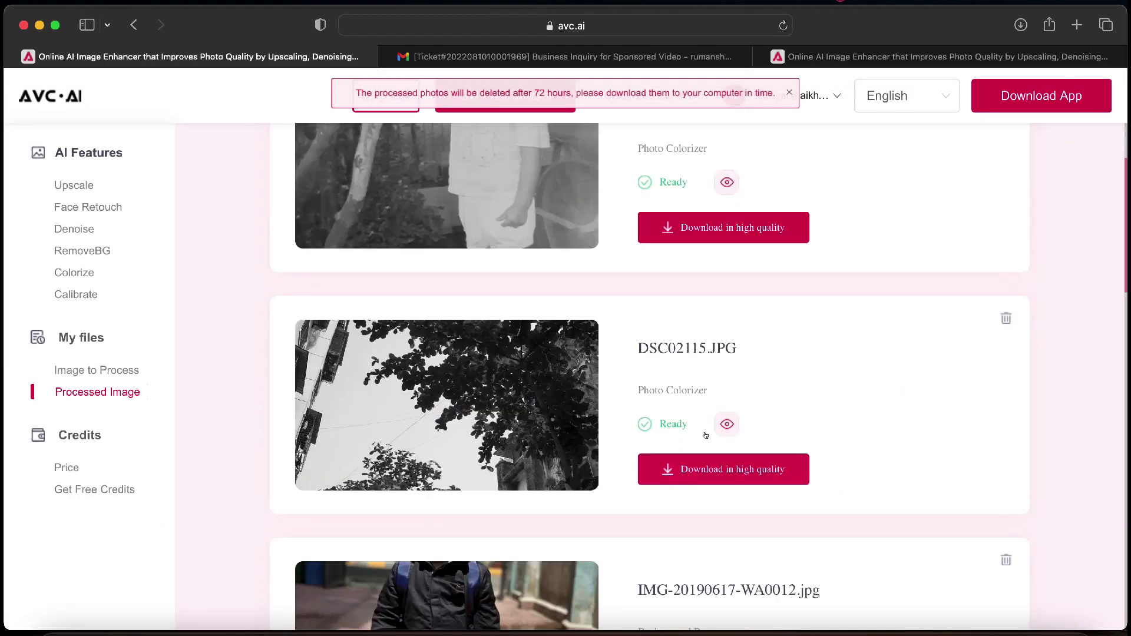
Preview the colorized DSC02115.JPG fitted to view and sweep the before/after slider across it
{"action": "left_click", "coordinate": [725, 424]}
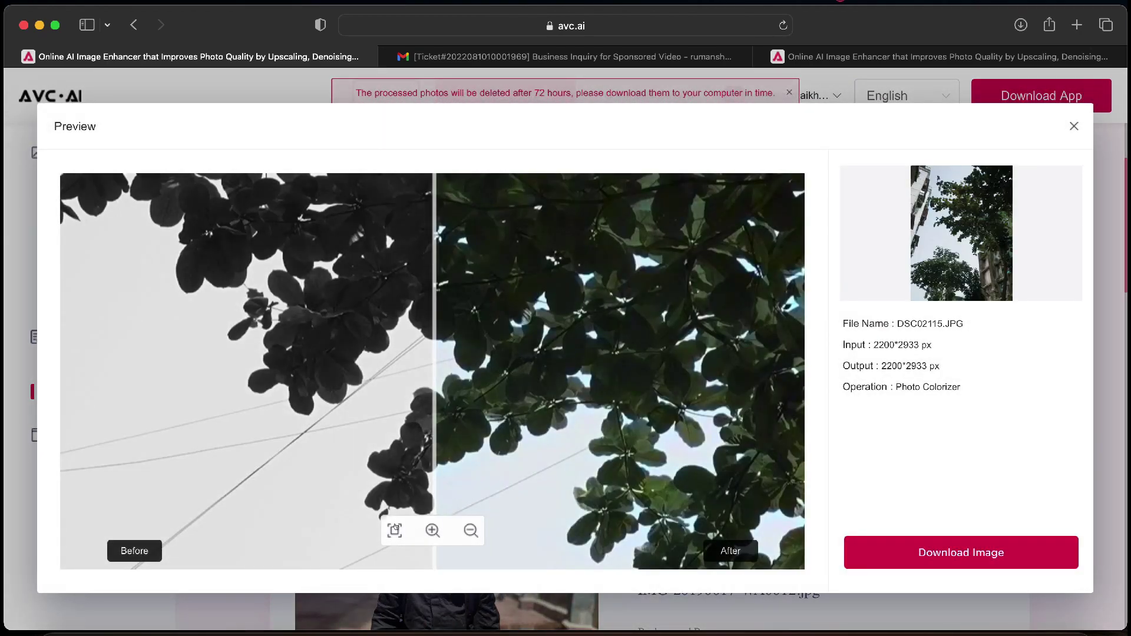
{"action": "left_click", "coordinate": [395, 529]}
{"action": "left_click_drag", "start_coordinate": [429, 395], "coordinate": [182, 374]}
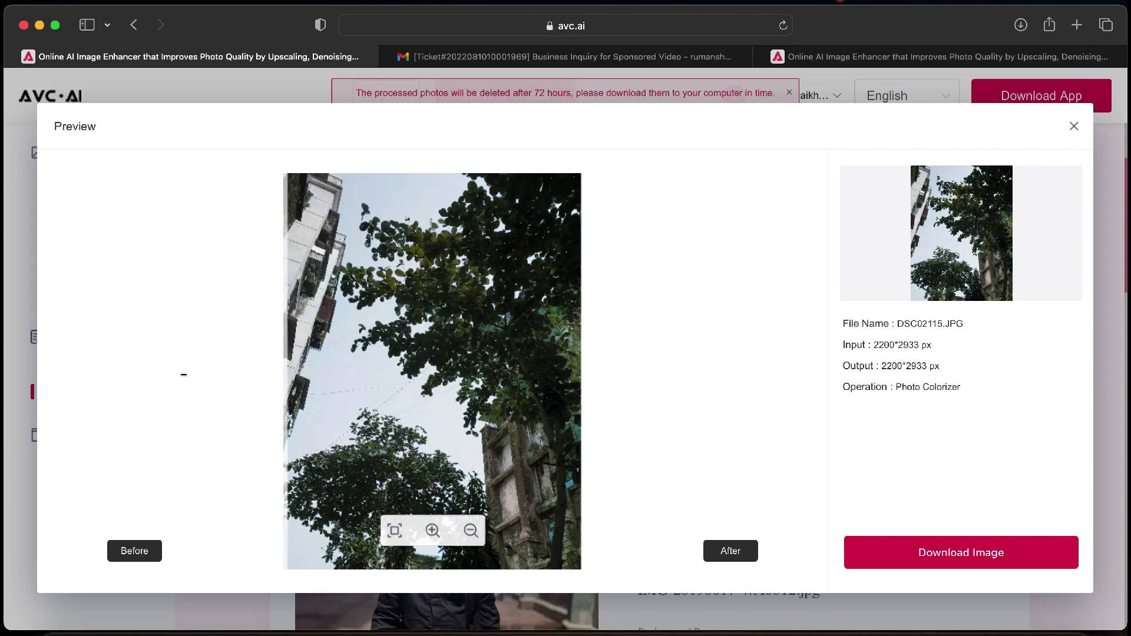
{"action": "mouse_move", "coordinate": [183, 375]}
{"action": "left_mouse_down"}
{"action": "mouse_move", "coordinate": [558, 371]}
{"action": "mouse_move", "coordinate": [181, 363]}
{"action": "left_mouse_up"}
Download the colorized DSC02115.JPG and open both colorized downloads from the Dock
{"action": "left_click", "coordinate": [929, 550]}
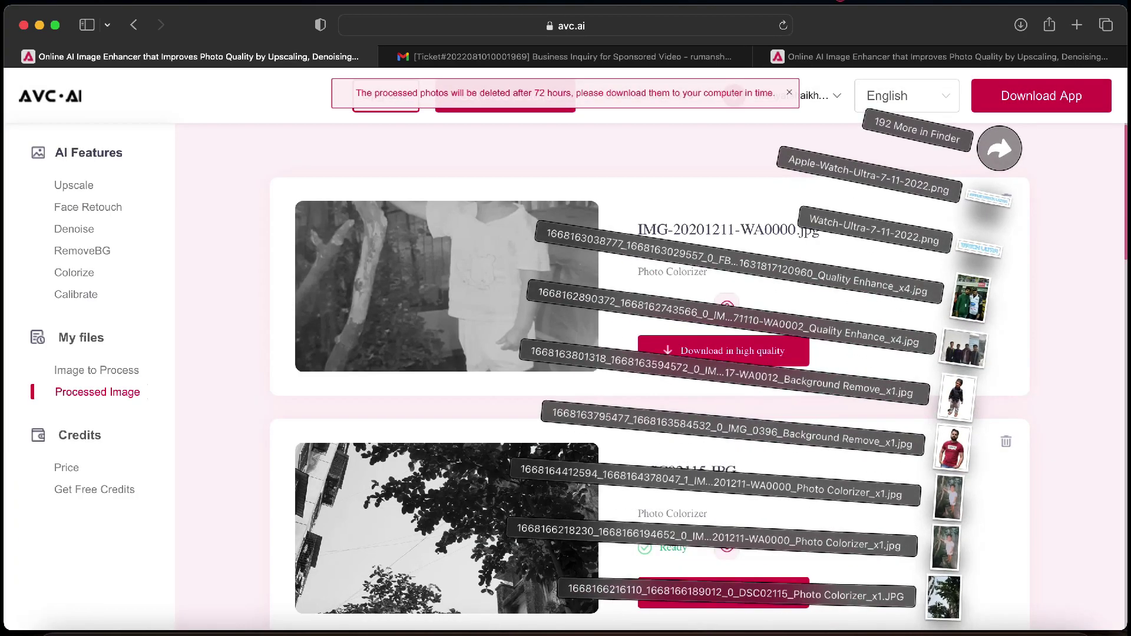
{"action": "left_click", "coordinate": [943, 597]}
{"action": "left_click", "coordinate": [942, 627]}
{"action": "left_click", "coordinate": [943, 540]}
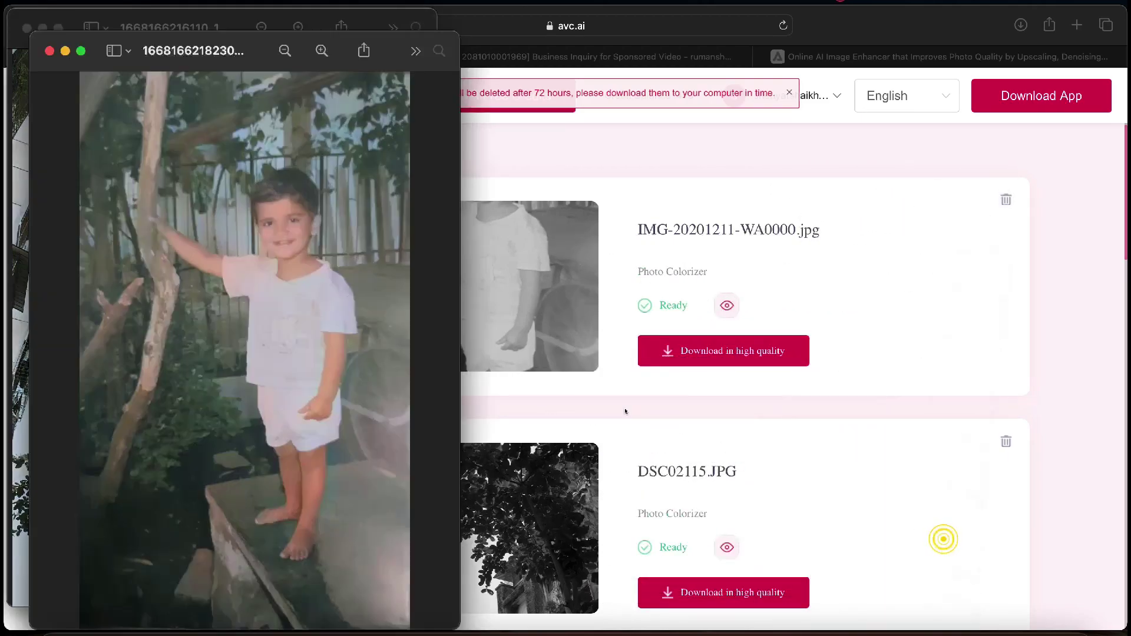
Arrange the two colorized photos side by side in Preview, then quit Preview
{"action": "left_click_drag", "start_coordinate": [246, 67], "coordinate": [611, 44]}
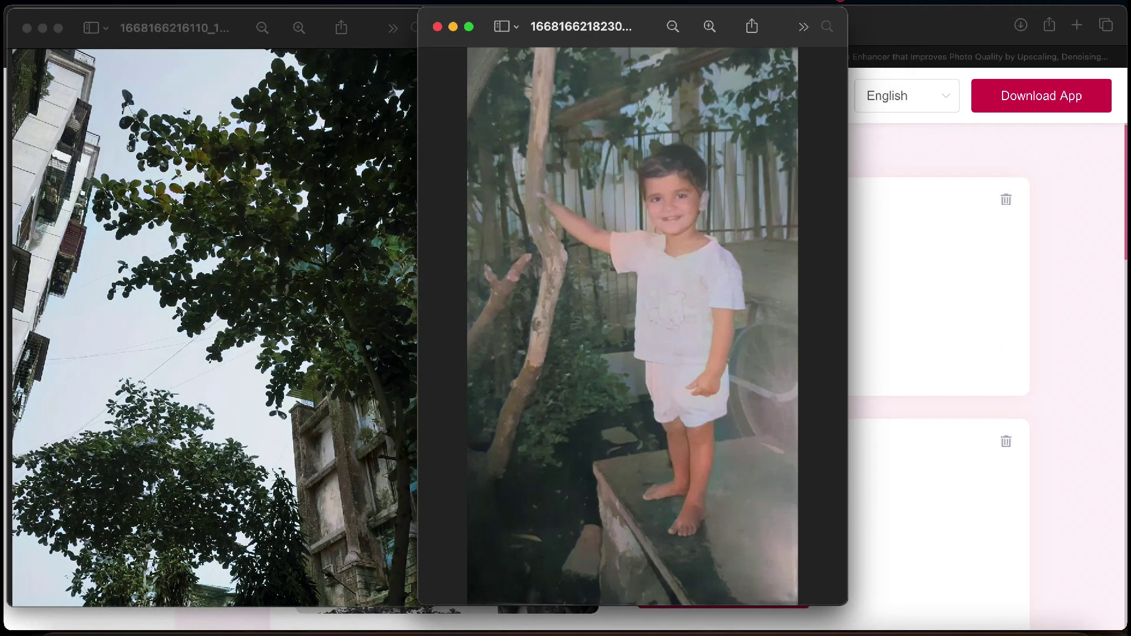
{"action": "left_click", "coordinate": [56, 7]}
{"action": "left_click", "coordinate": [88, 152]}
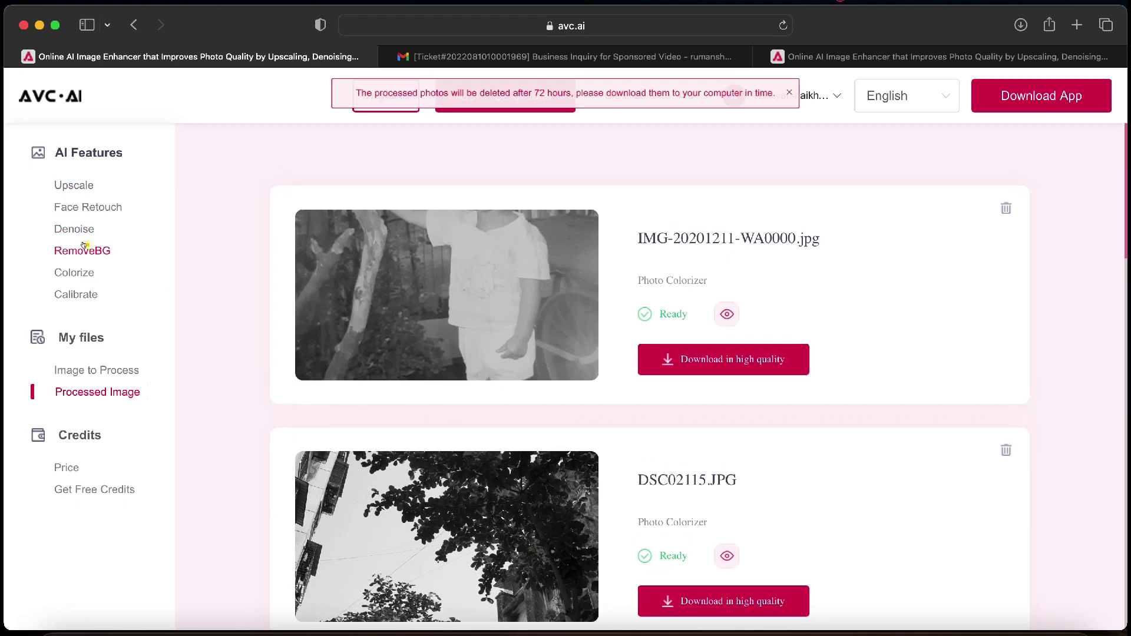
Open Colorize from the sidebar and scroll through its historical, family and childhood before/after samples
{"action": "left_click", "coordinate": [83, 273]}
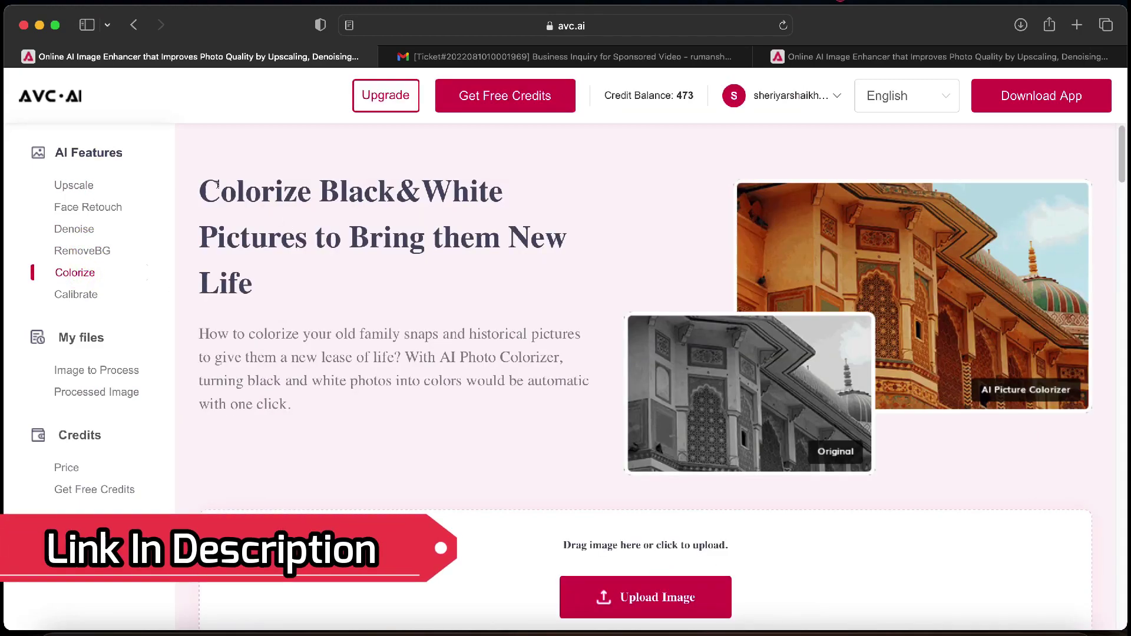
{"action": "scroll", "coordinate": [816, 361], "scroll_direction": "down", "scroll_amount": 1}
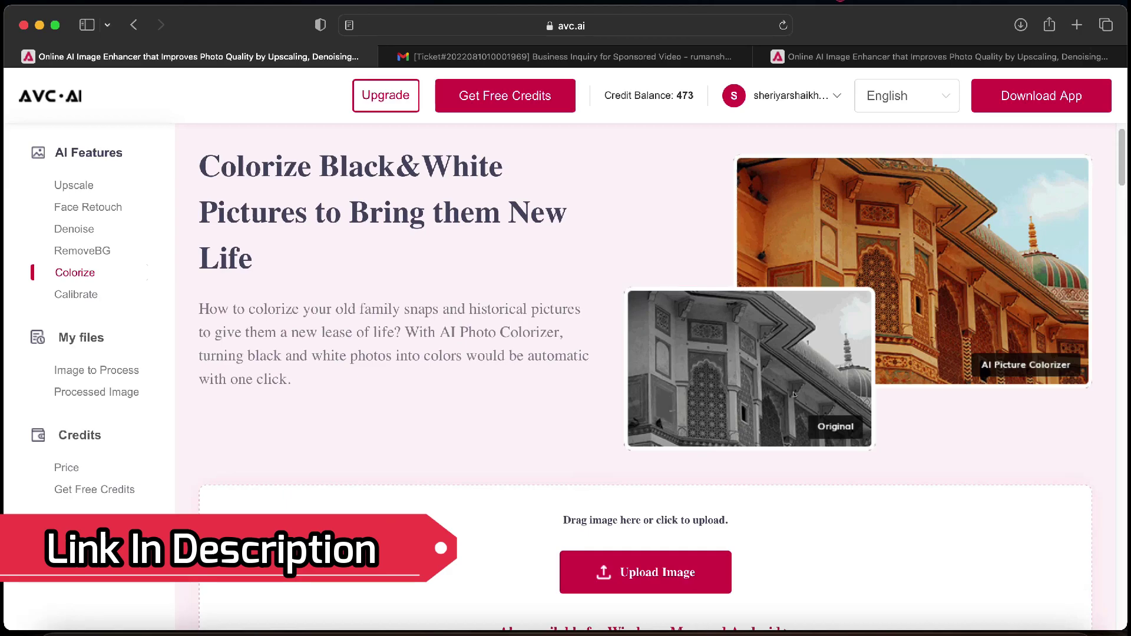
{"action": "scroll", "coordinate": [848, 396], "scroll_direction": "down", "scroll_amount": 10}
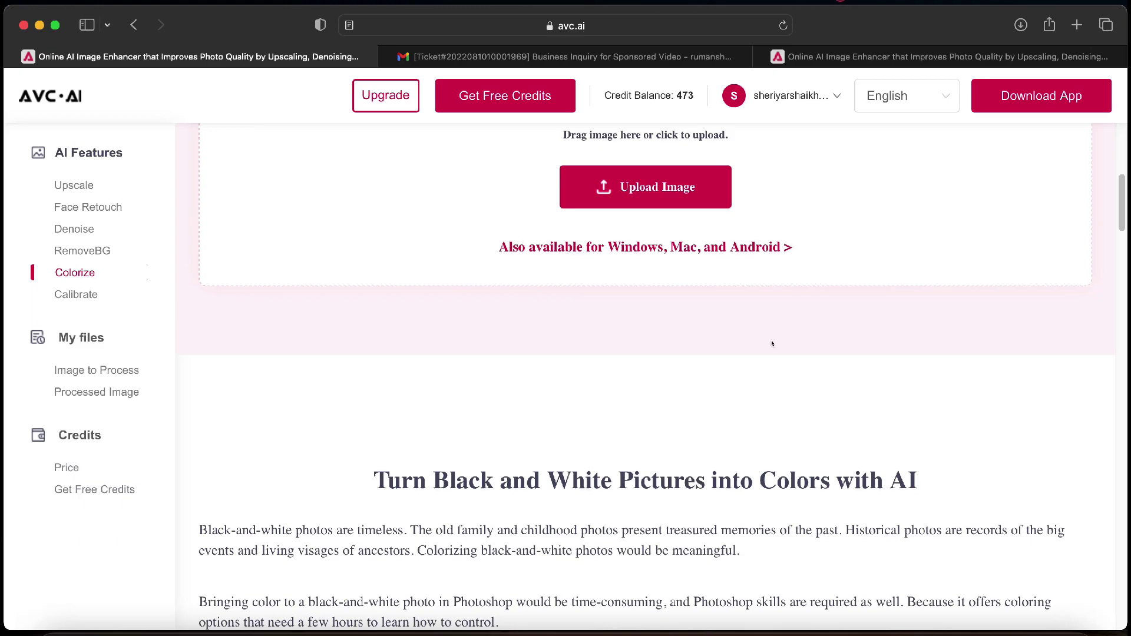
{"action": "scroll", "coordinate": [772, 344], "scroll_direction": "down", "scroll_amount": 7}
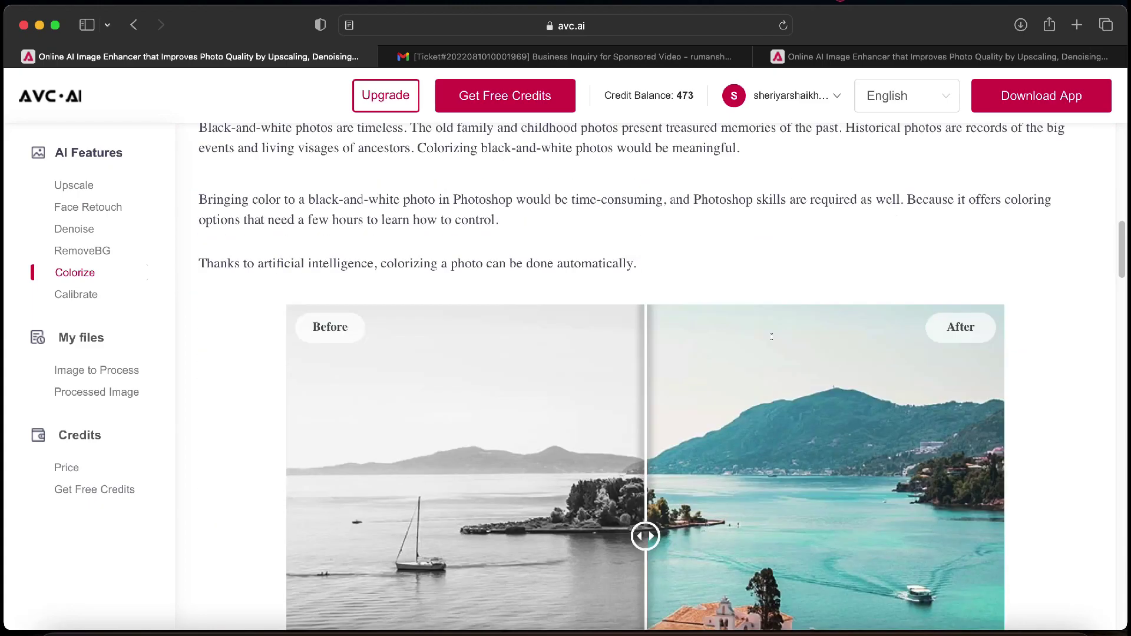
{"action": "scroll", "coordinate": [772, 336], "scroll_direction": "down", "scroll_amount": 2}
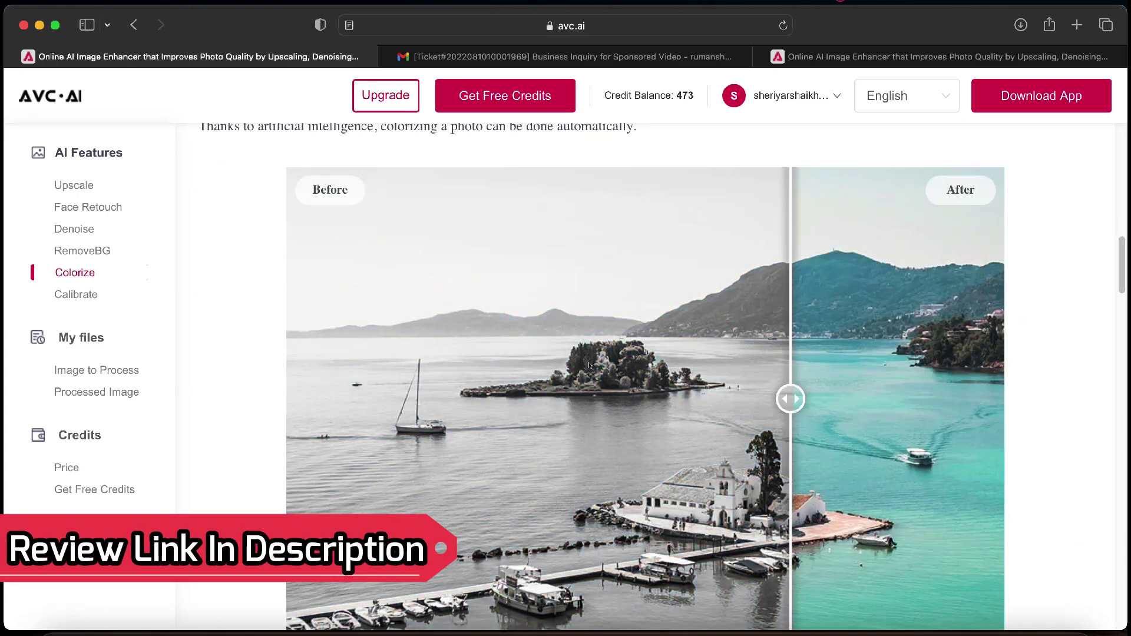
{"action": "scroll", "coordinate": [229, 382], "scroll_direction": "down", "scroll_amount": 2}
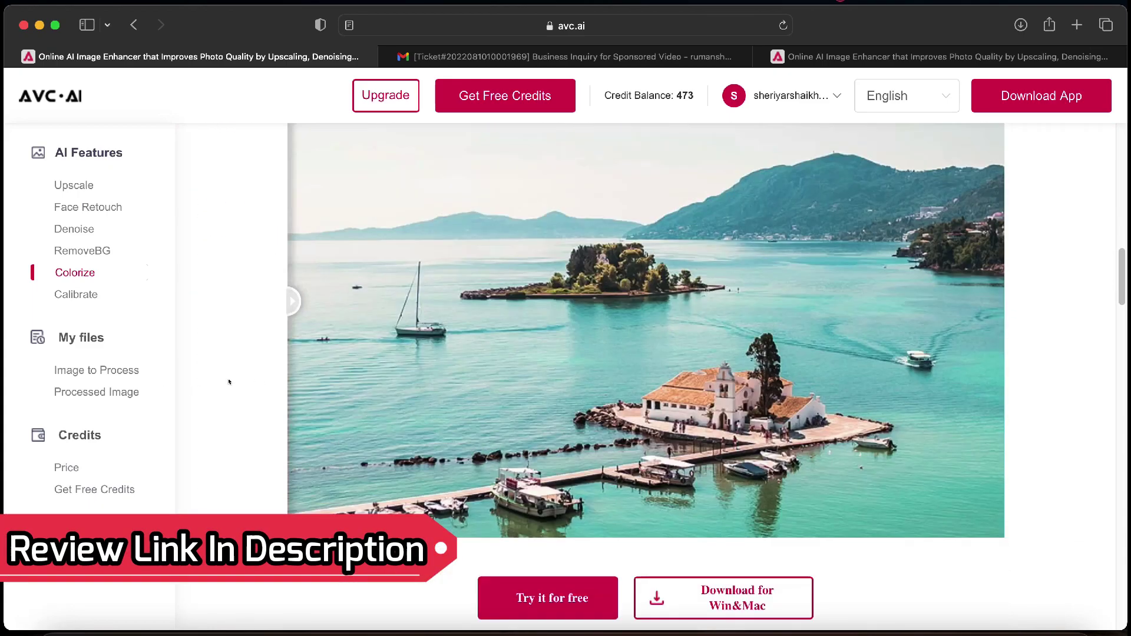
{"action": "scroll", "coordinate": [229, 382], "scroll_direction": "down", "scroll_amount": 5}
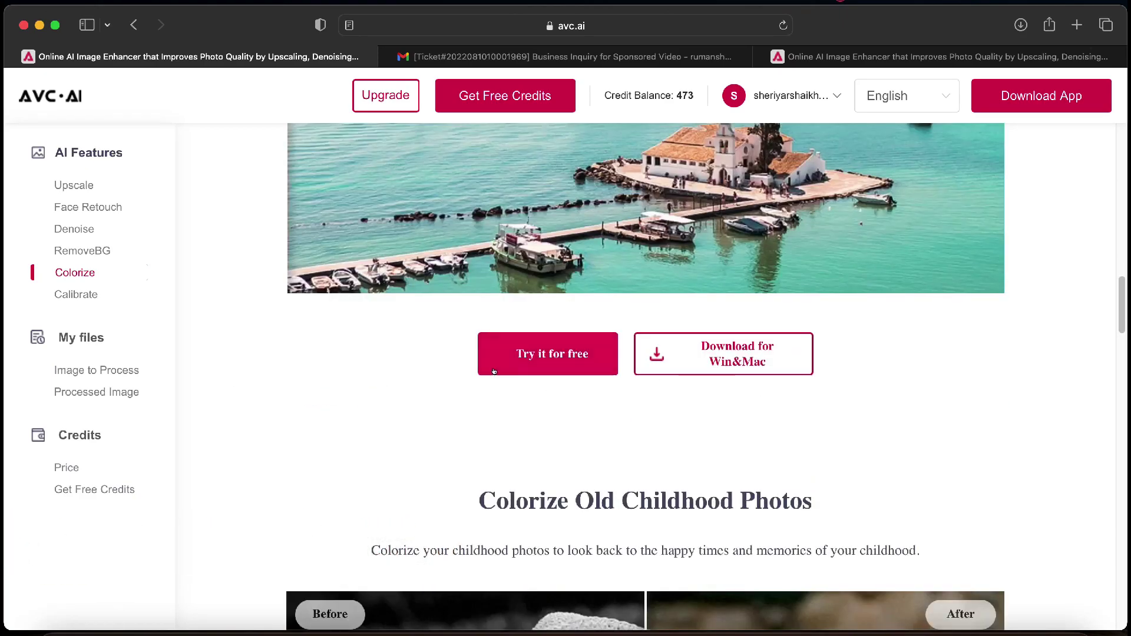
{"action": "scroll", "coordinate": [396, 386], "scroll_direction": "down", "scroll_amount": 6}
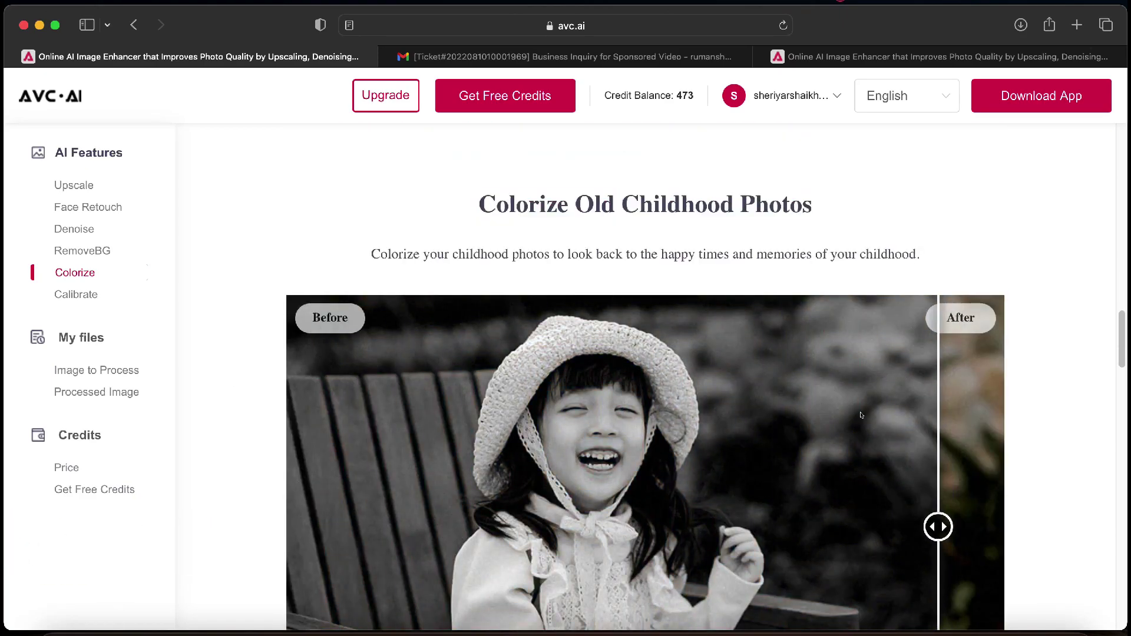
{"action": "scroll", "coordinate": [285, 396], "scroll_direction": "down", "scroll_amount": 18}
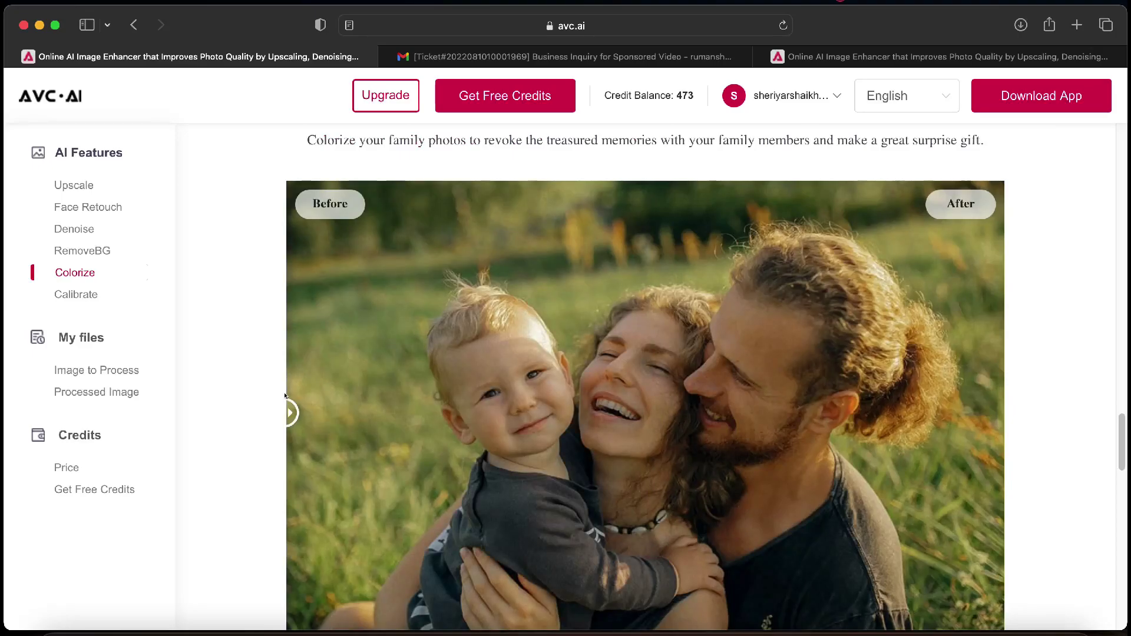
{"action": "scroll", "coordinate": [941, 393], "scroll_direction": "down", "scroll_amount": 17}
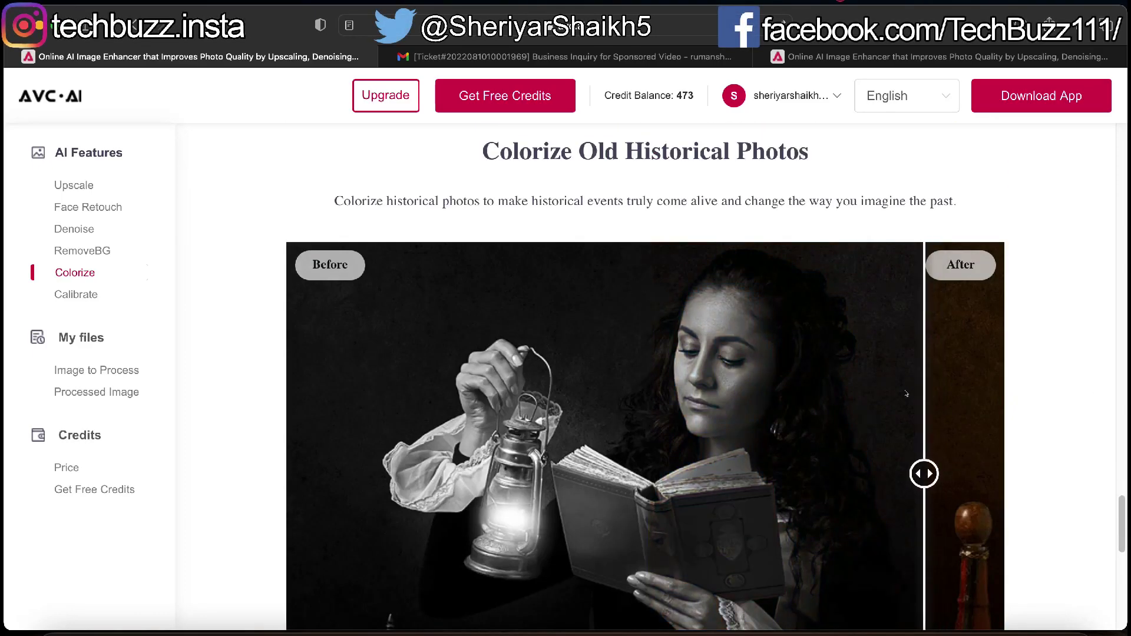
{"action": "scroll", "coordinate": [906, 393], "scroll_direction": "down", "scroll_amount": 2}
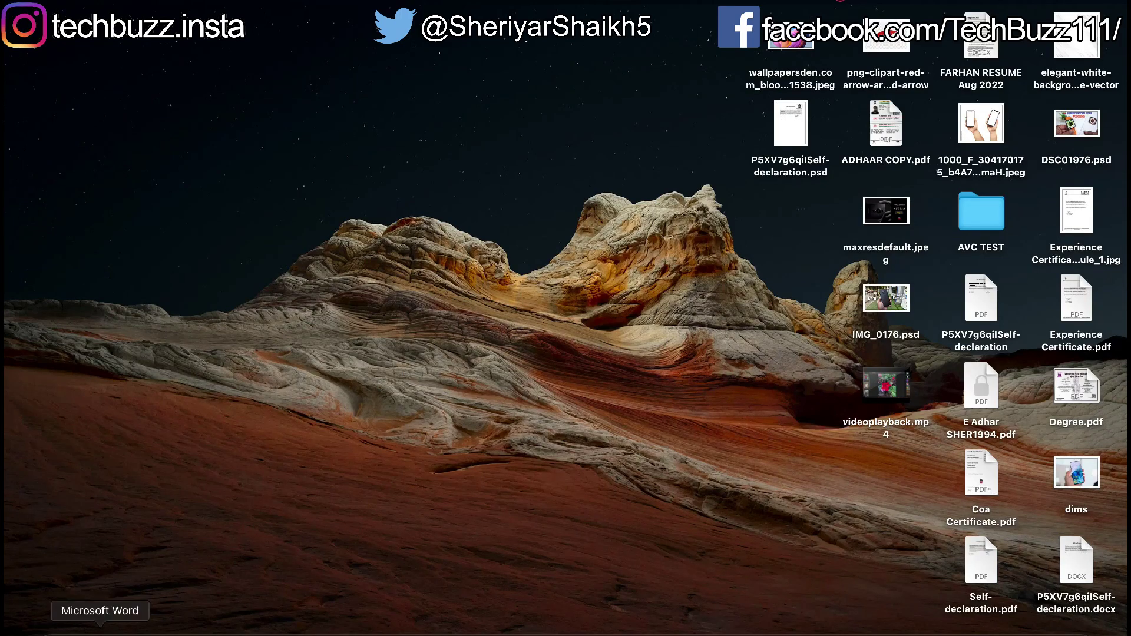
Bring the AVC TEST Finder folder back into view and clear the DSC02115.JPG selection
{"action": "left_click", "coordinate": [152, 629]}
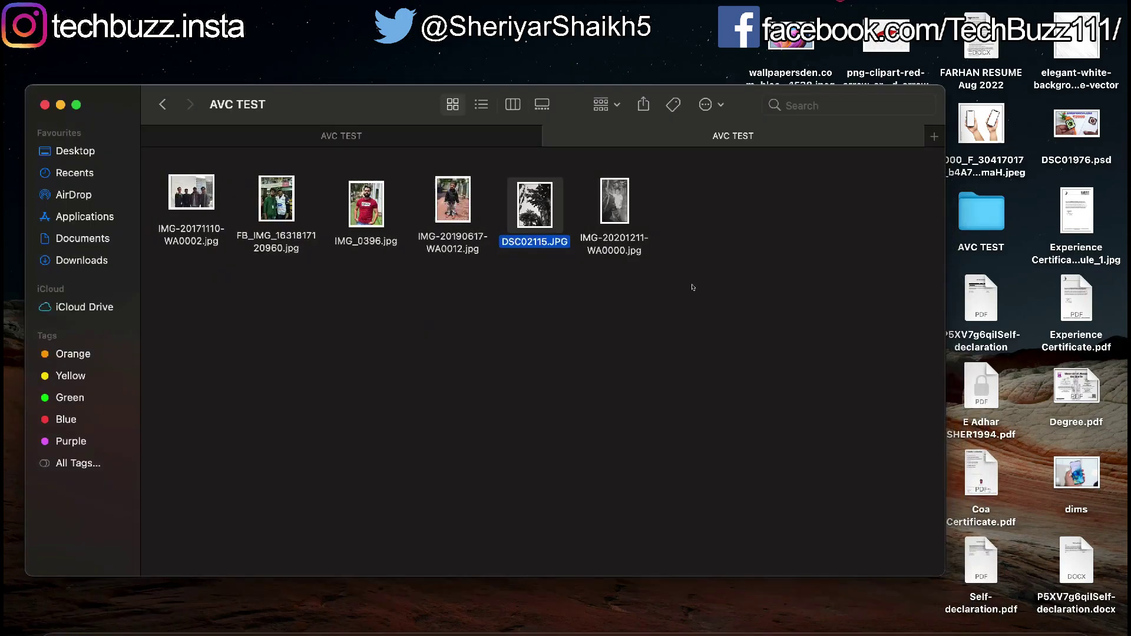
{"action": "left_click", "coordinate": [628, 285]}
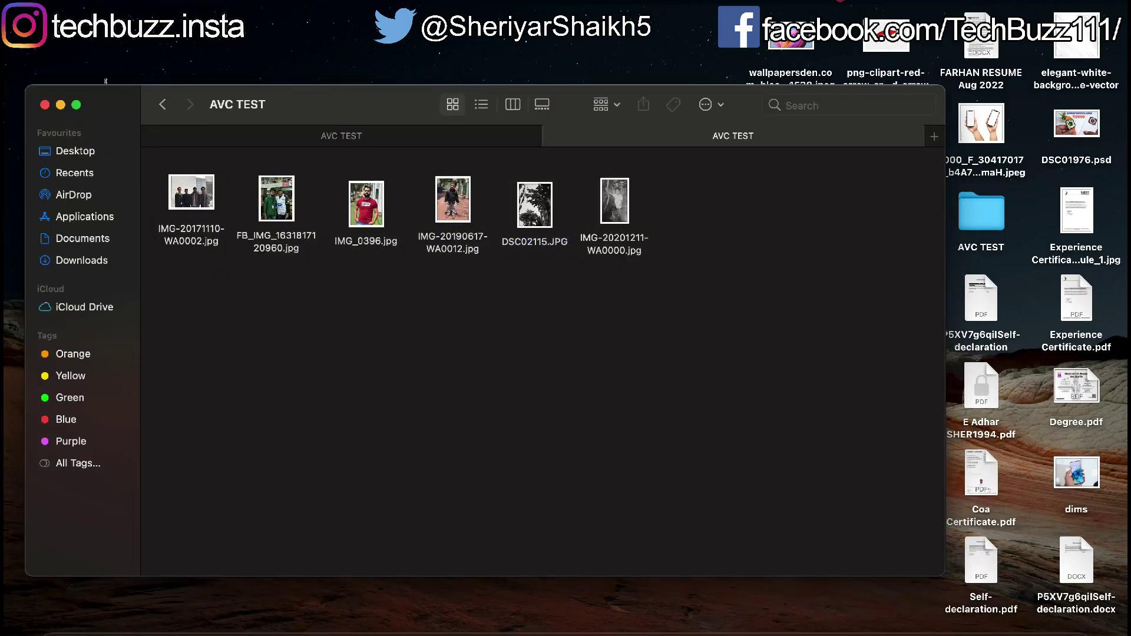